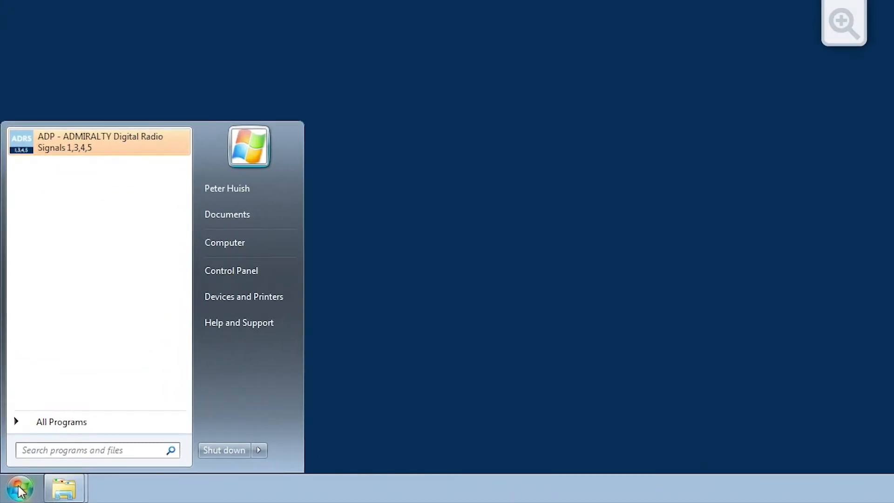
Launch the Licence Key Wizard from All Programs and continue with 'Request or add an Activation Key'
{"action": "left_click", "coordinate": [58, 421]}
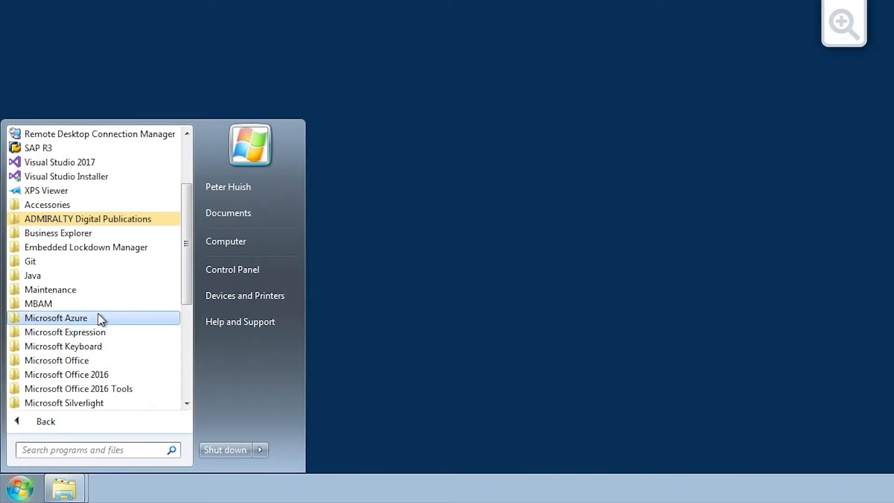
{"action": "left_click", "coordinate": [126, 219]}
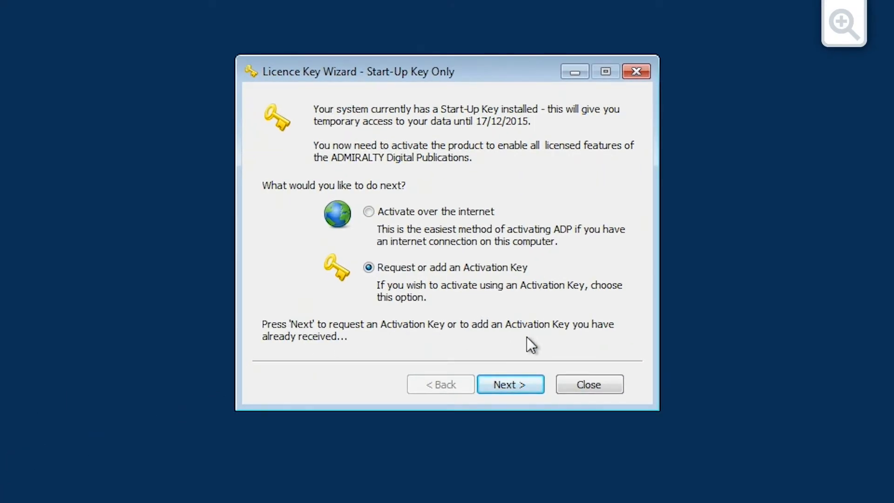
{"action": "left_click", "coordinate": [518, 385]}
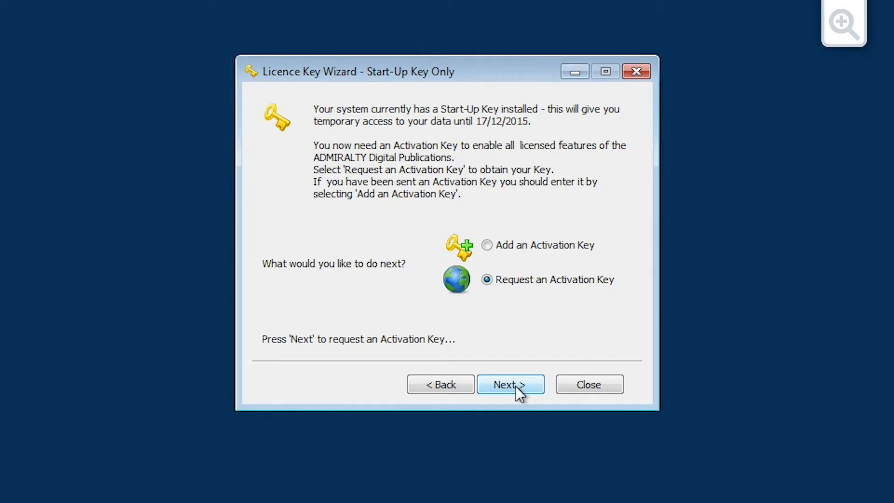
Choose 'This is my MAIN computer' and continue to the Create Activation Key Request step
{"action": "left_click", "coordinate": [516, 386]}
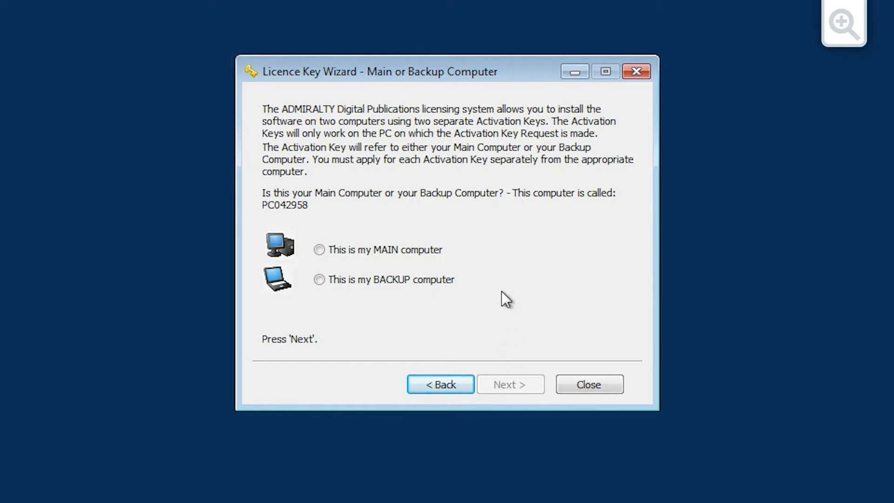
{"action": "left_click", "coordinate": [333, 244]}
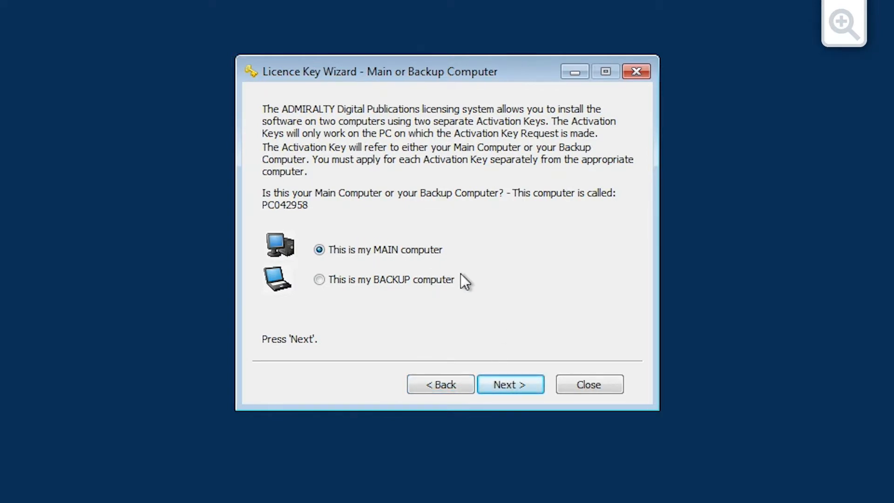
{"action": "left_click", "coordinate": [512, 388]}
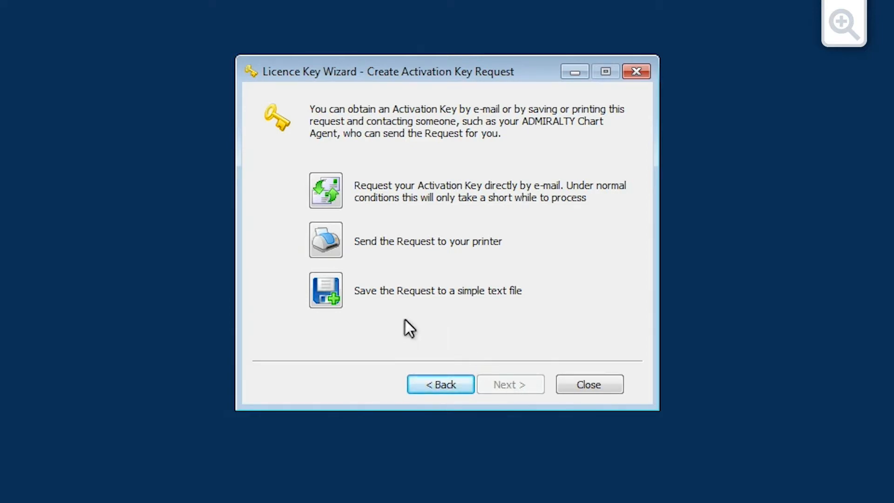
Save the request as 'Activation Key Request' text file on the KINGSTON (E:) USB drive
{"action": "left_click", "coordinate": [325, 294]}
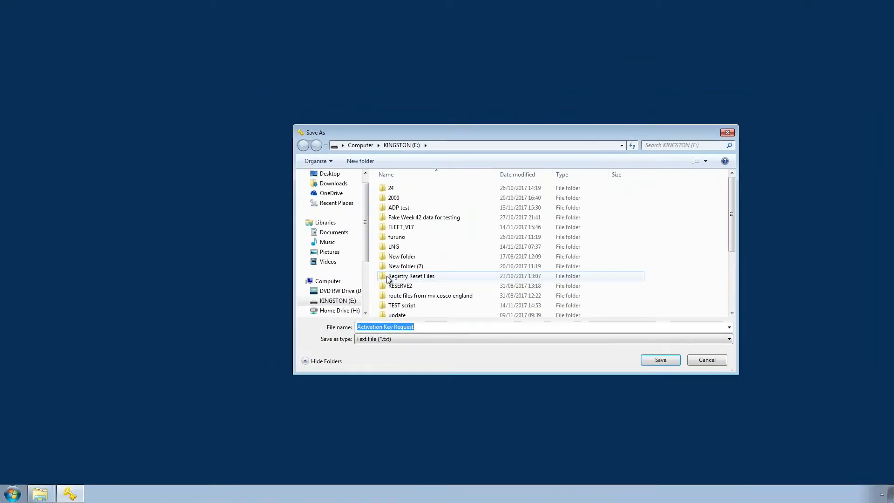
{"action": "left_click", "coordinate": [341, 302]}
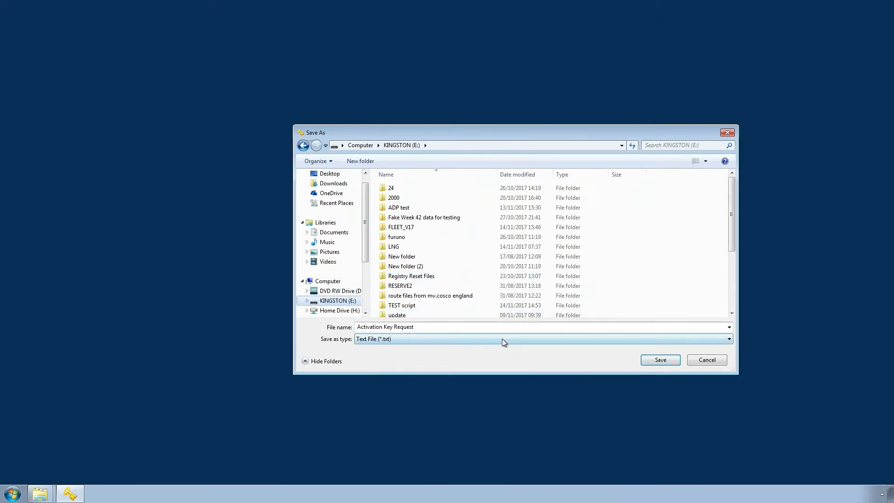
{"action": "left_click", "coordinate": [652, 359]}
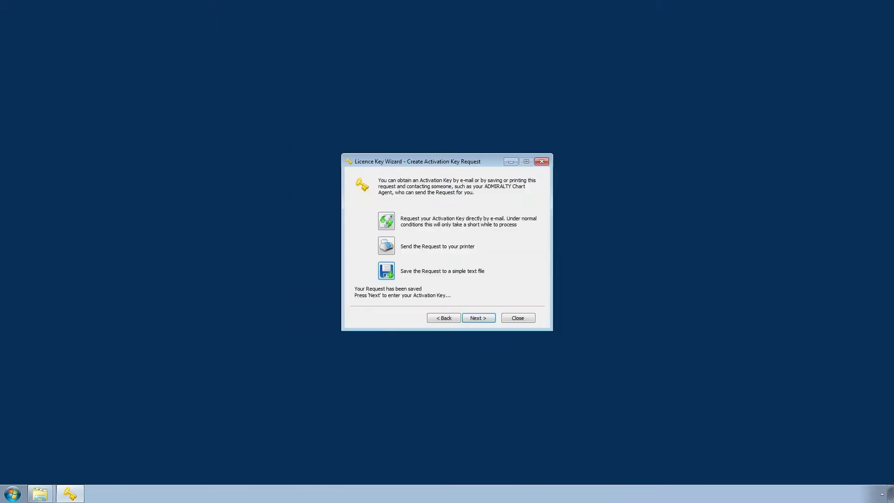